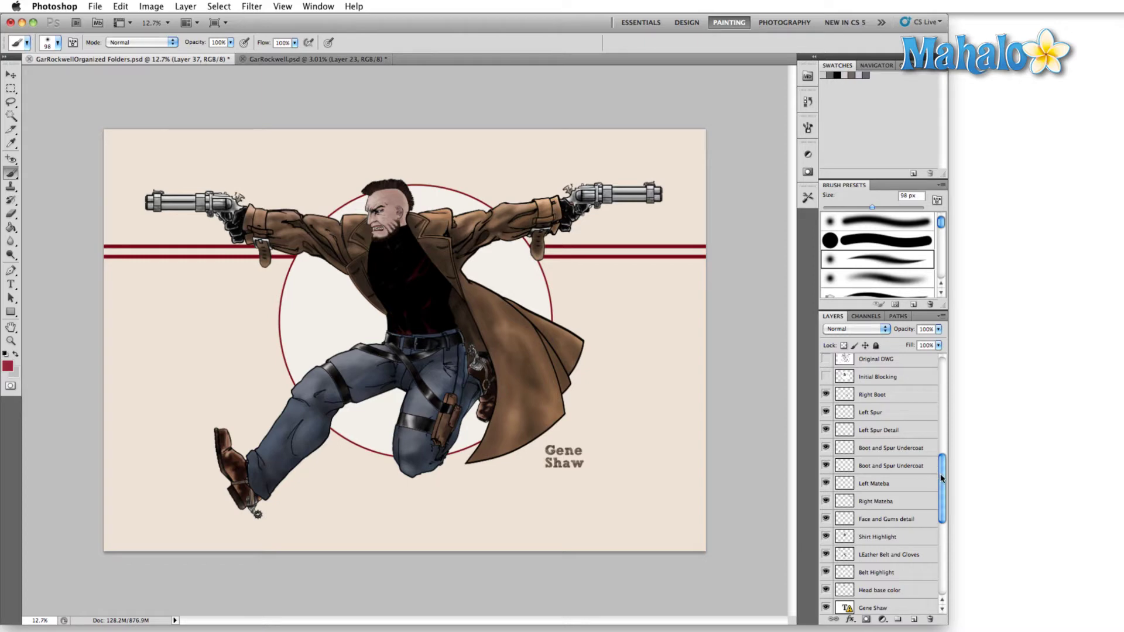
# Step: Save the gunslinger painting's progress to GarRockwellOrganizedFolders.psd
pyautogui.moveTo(942, 478); pyautogui.dragTo(942, 391)
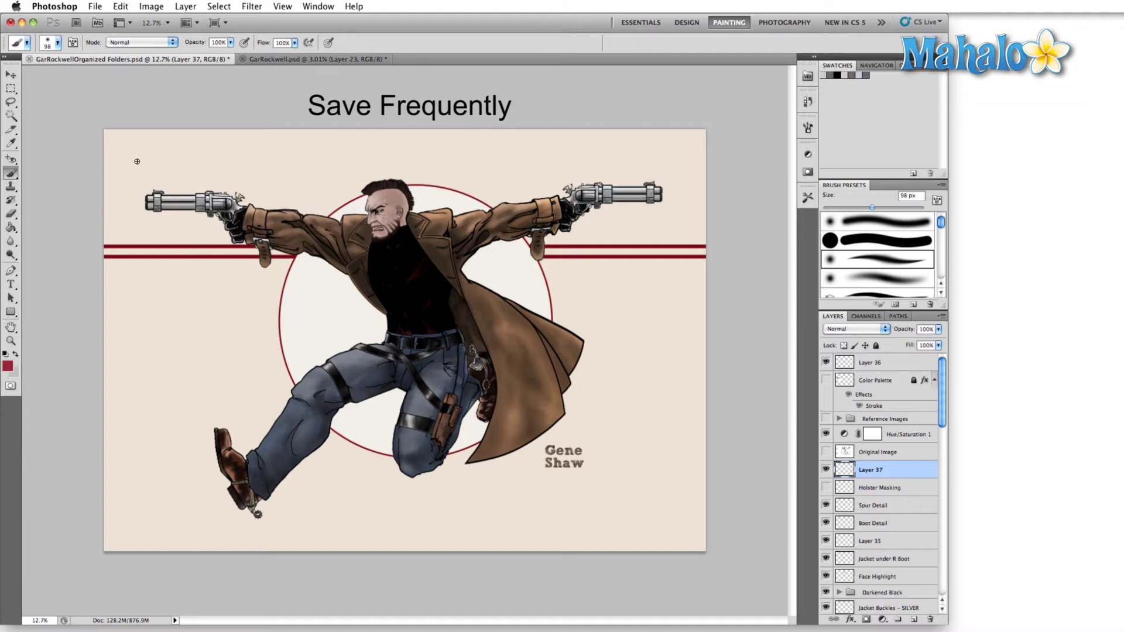
pyautogui.press('super+s')
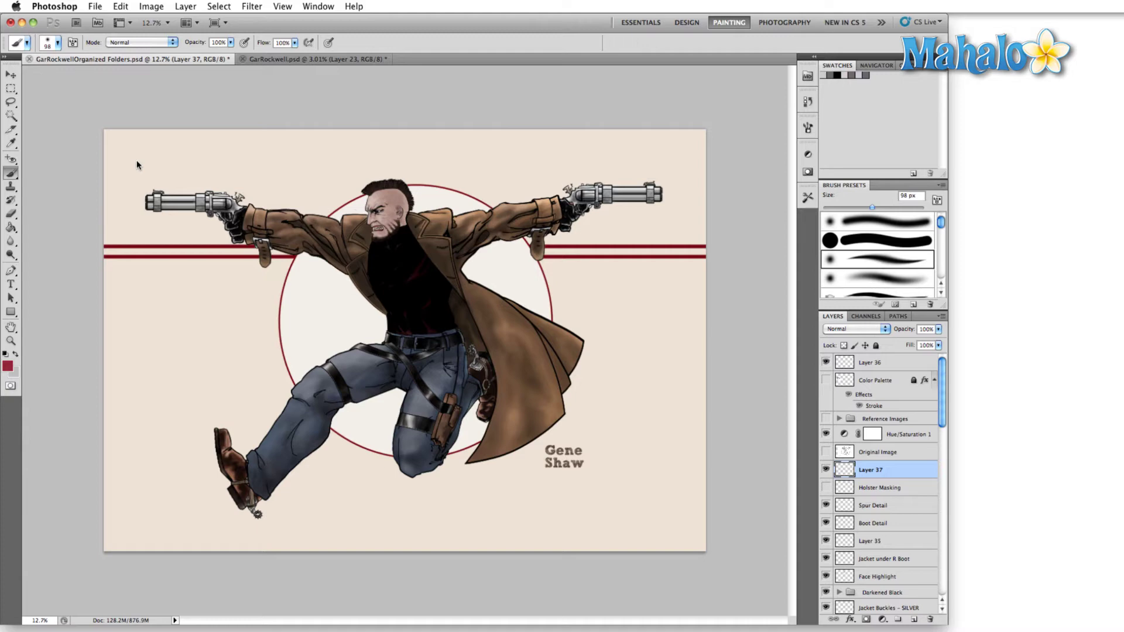
pyautogui.scroll(-10, 825, 541)
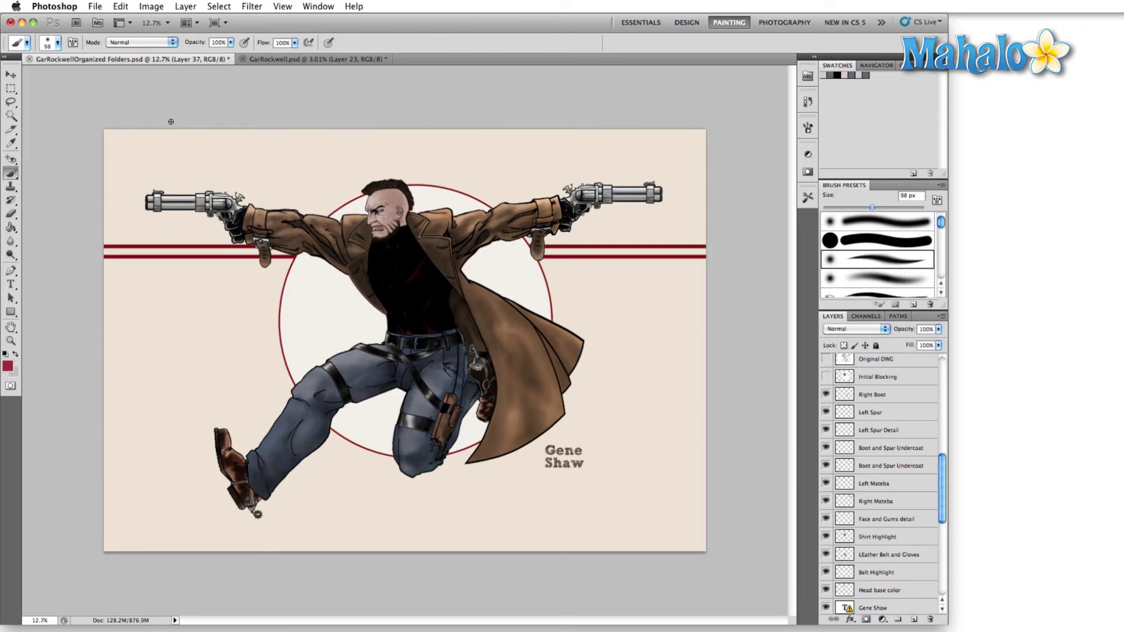
pyautogui.click(94, 7)
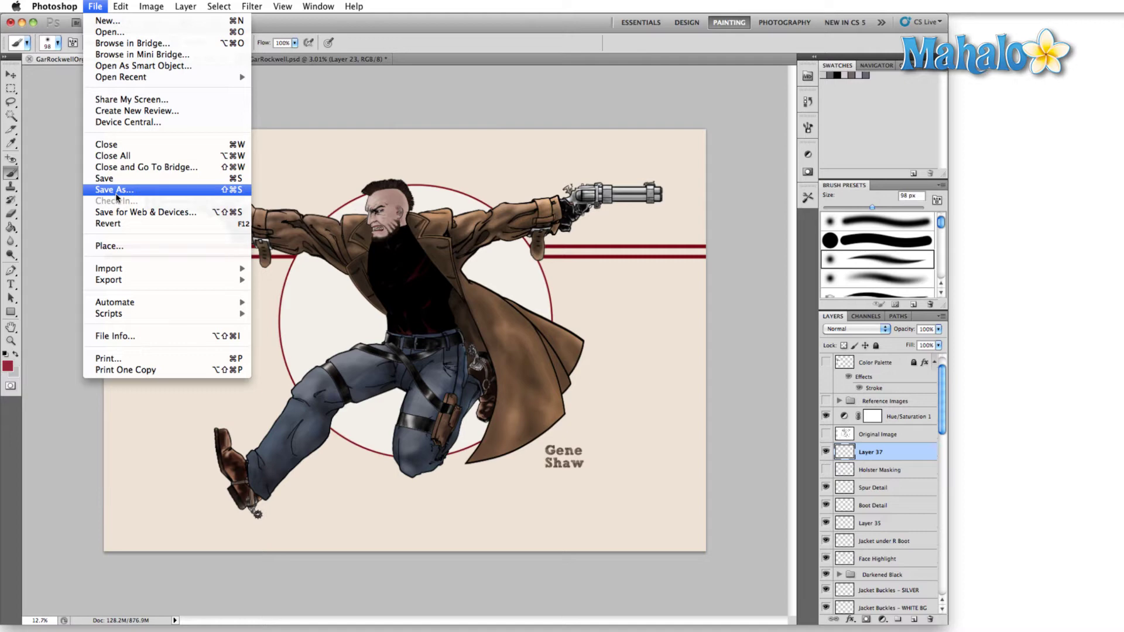
# Step: Start a Save As copy, replacing 'Organized Folders' in the file name with ' - 001'
pyautogui.click(116, 193)
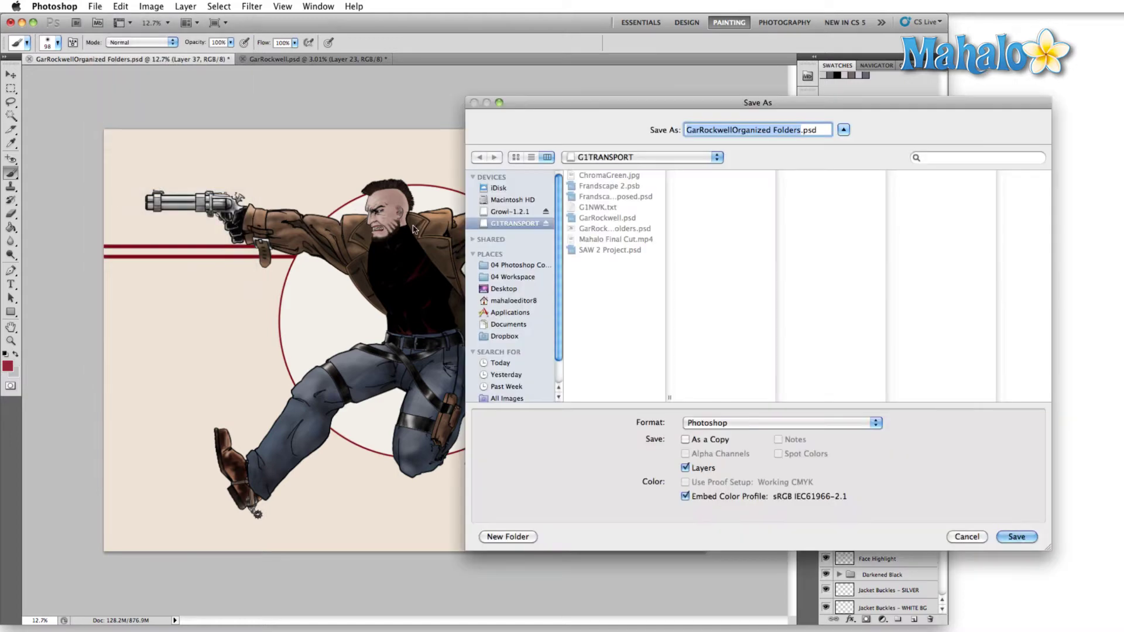
pyautogui.moveTo(637, 105); pyautogui.dragTo(451, 104)
pyautogui.moveTo(515, 125); pyautogui.dragTo(580, 130)
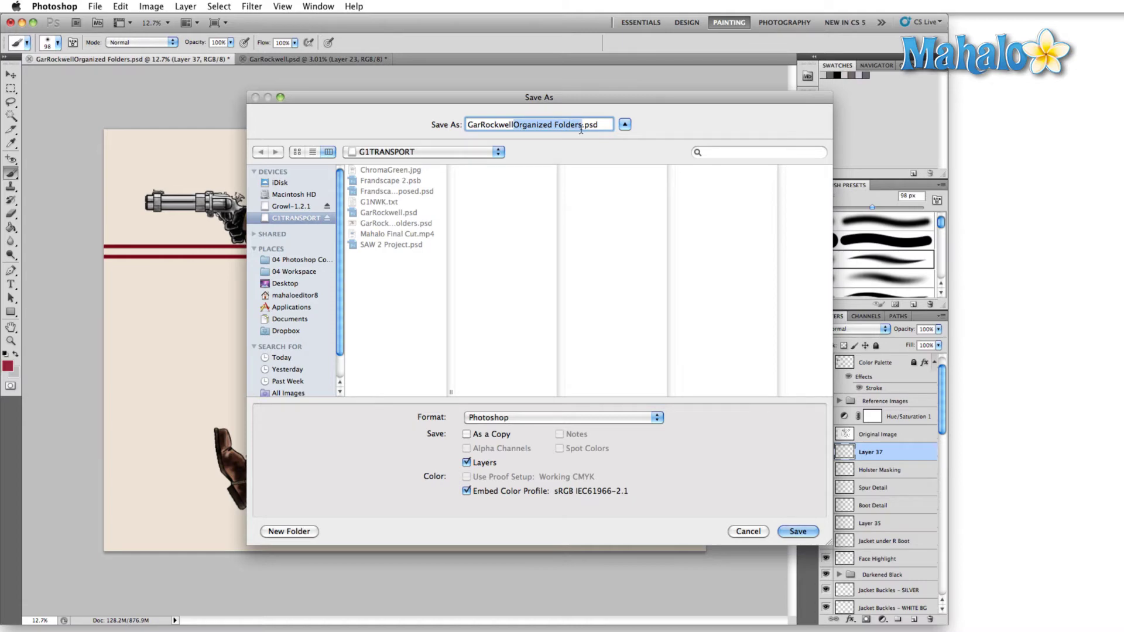
pyautogui.write('- ')
pyautogui.write('001')
# Step: Try iteration names such as 'GarRockwell - 03.02.11 BM002', then cancel the Save As without saving
pyautogui.press('BackSpace')
pyautogui.press('BackSpace')
pyautogui.press('BackSpace')
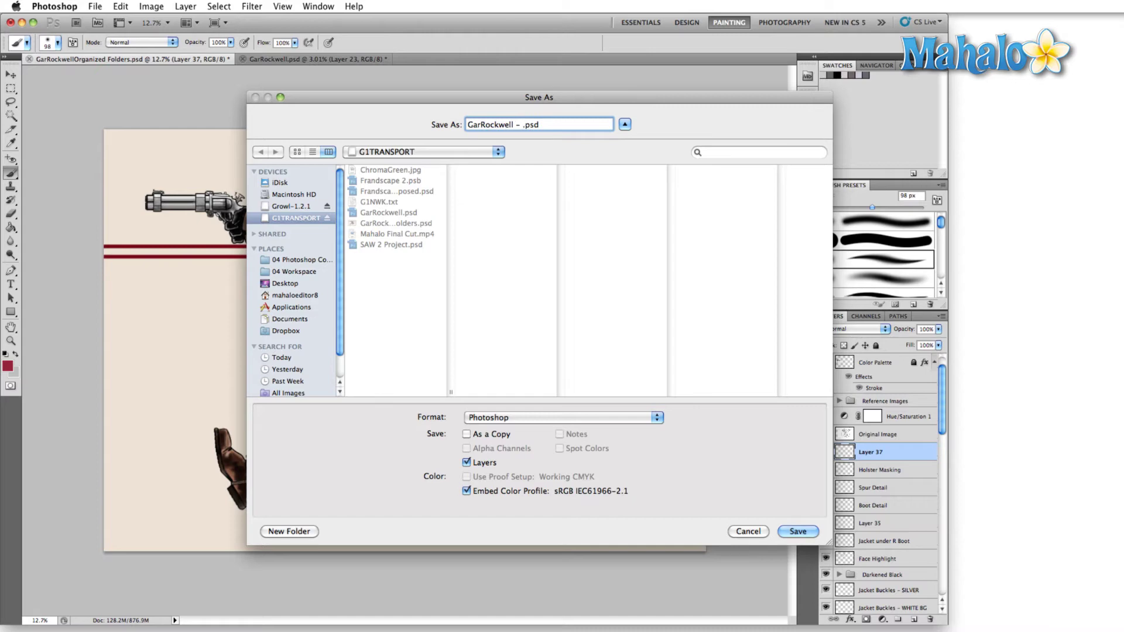
pyautogui.write('BM001')
pyautogui.press('BackSpace')
pyautogui.write('3')
pyautogui.press('BackSpace')
pyautogui.press('BackSpace')
pyautogui.press('BackSpace')
pyautogui.press('BackSpace')
pyautogui.press('BackSpace')
pyautogui.press('BackSpace')
pyautogui.press('BackSpace')
pyautogui.press('BackSpace')
pyautogui.write('- 03.02.11 BM')
pyautogui.press('BackSpace')
pyautogui.write('2')
pyautogui.click(748, 531)
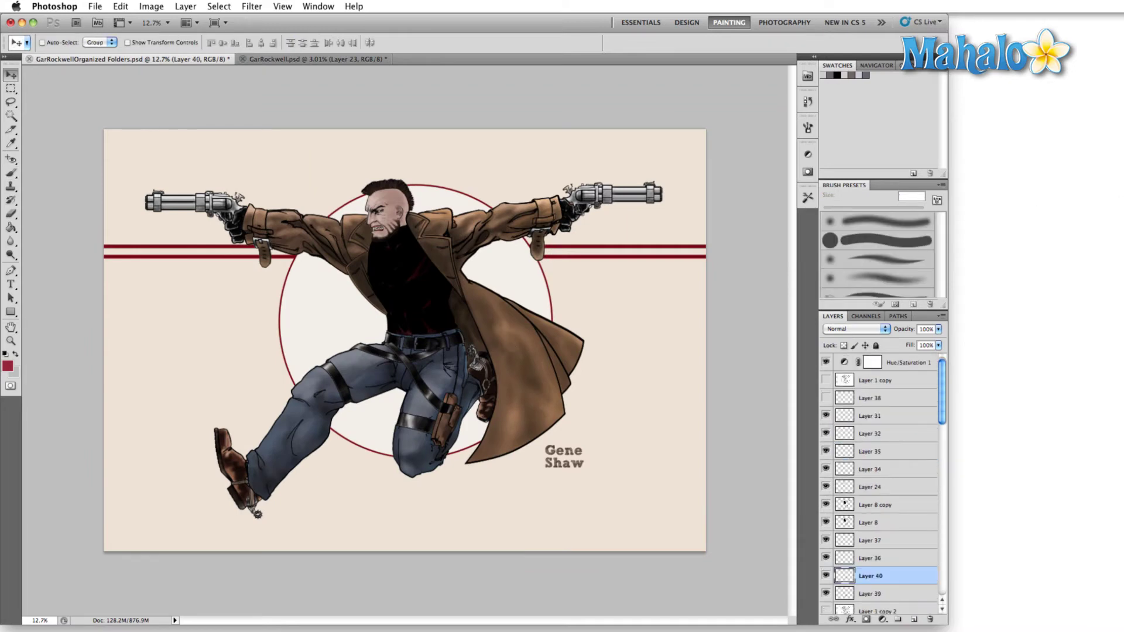
pyautogui.press('super+Tab')
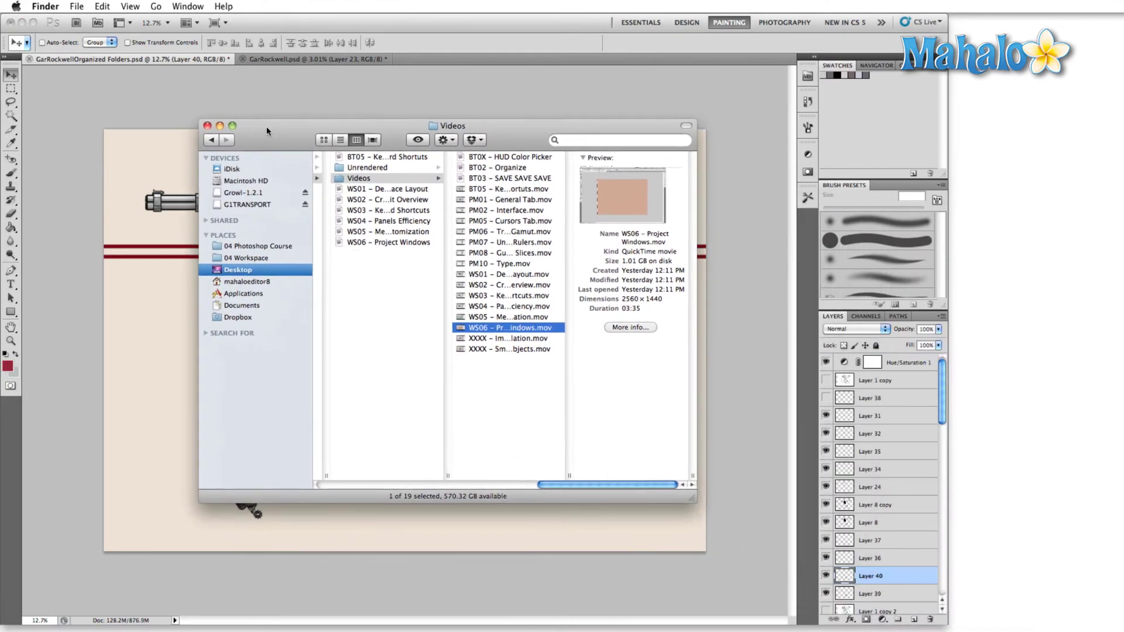
pyautogui.moveTo(267, 130); pyautogui.dragTo(240, 111)
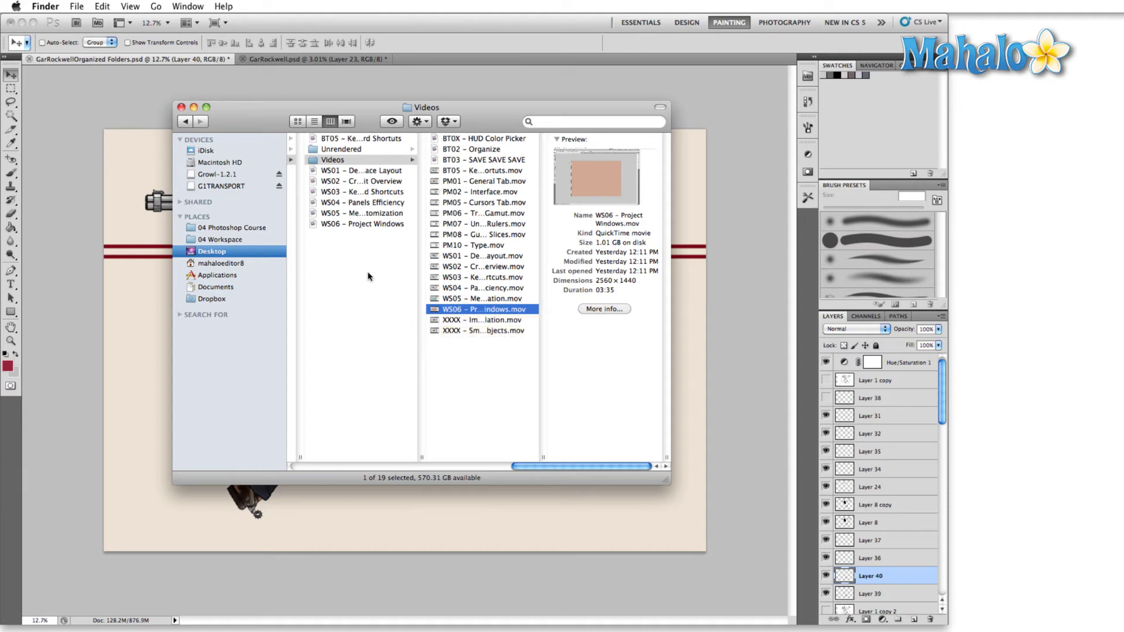
pyautogui.press('super+w')
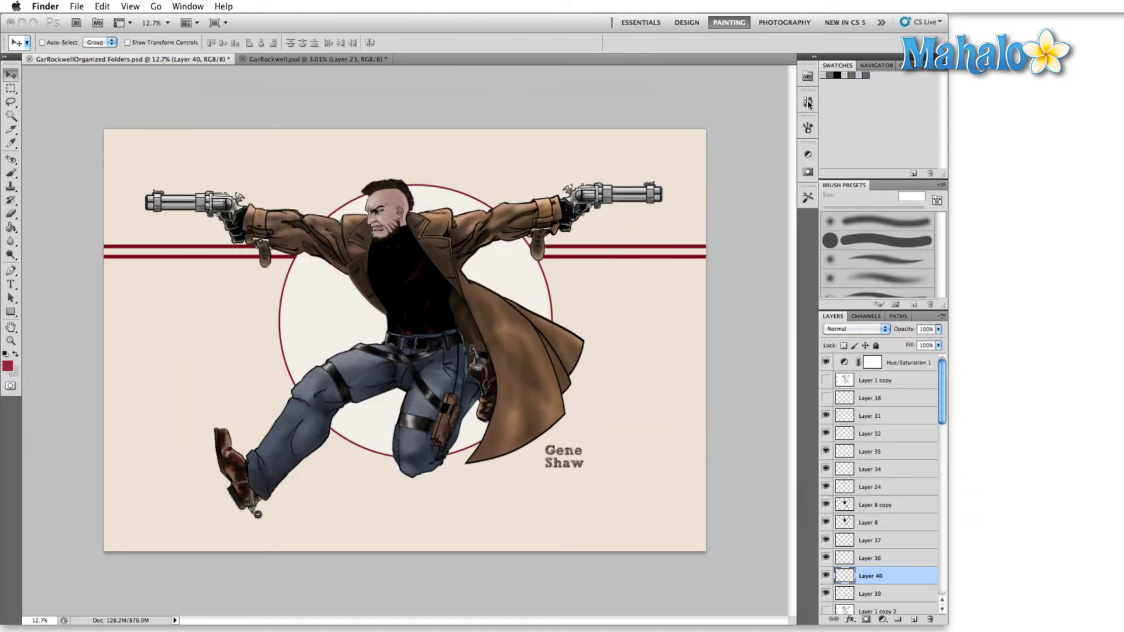
pyautogui.click(808, 101)
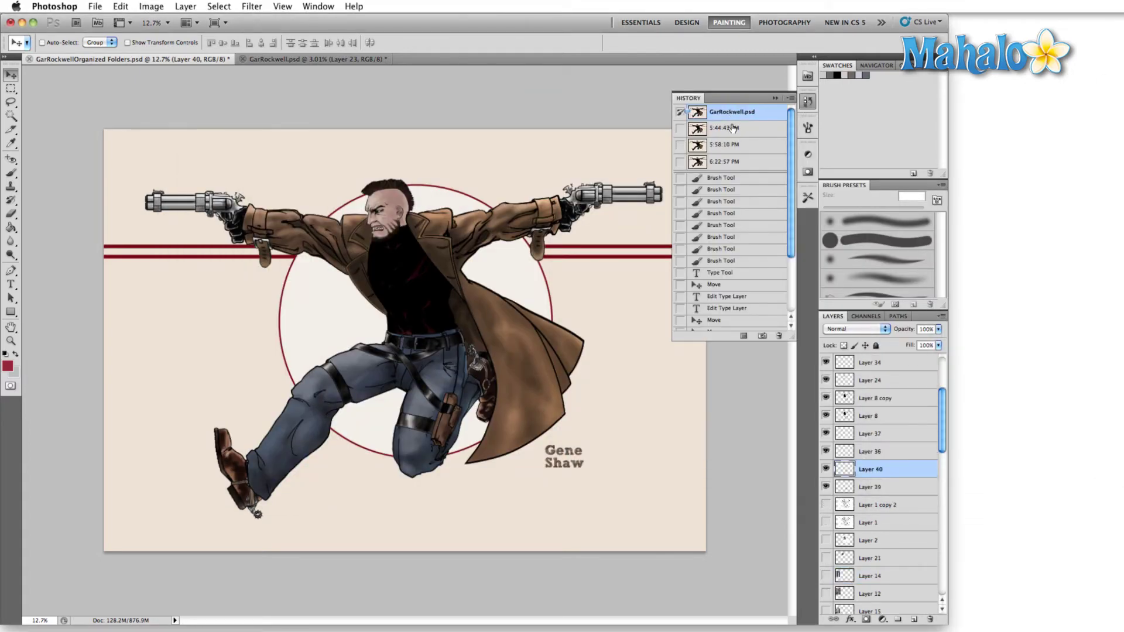
# Step: Compare the painting at the 5:44:43, 5:58:10 and 6:22:57 PM History snapshots
pyautogui.click(732, 128)
pyautogui.click(732, 145)
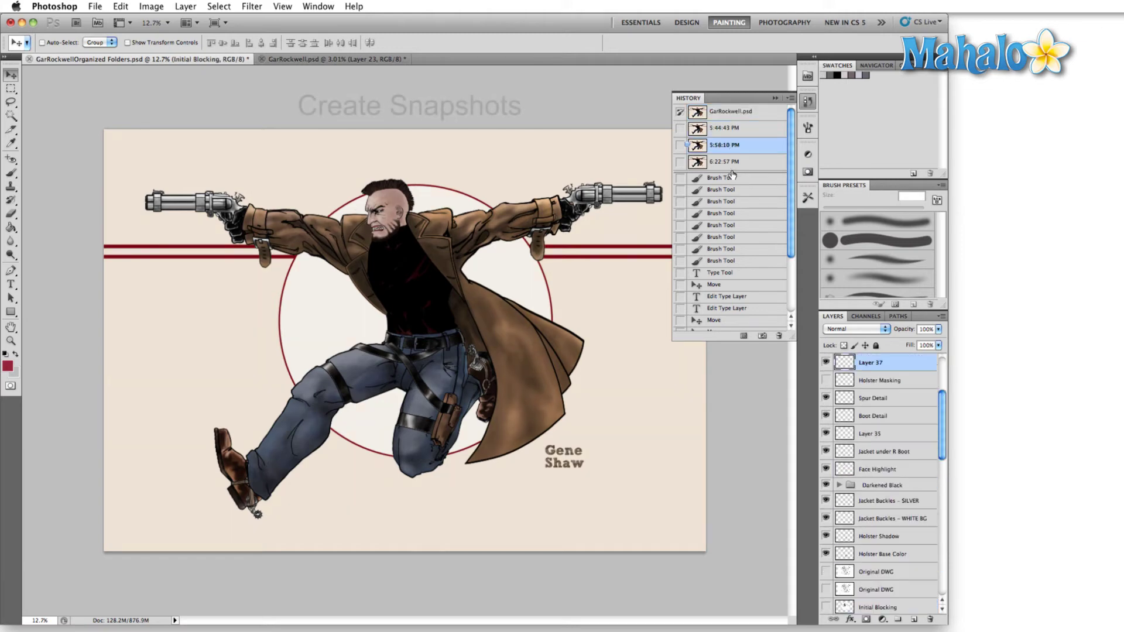
pyautogui.click(729, 112)
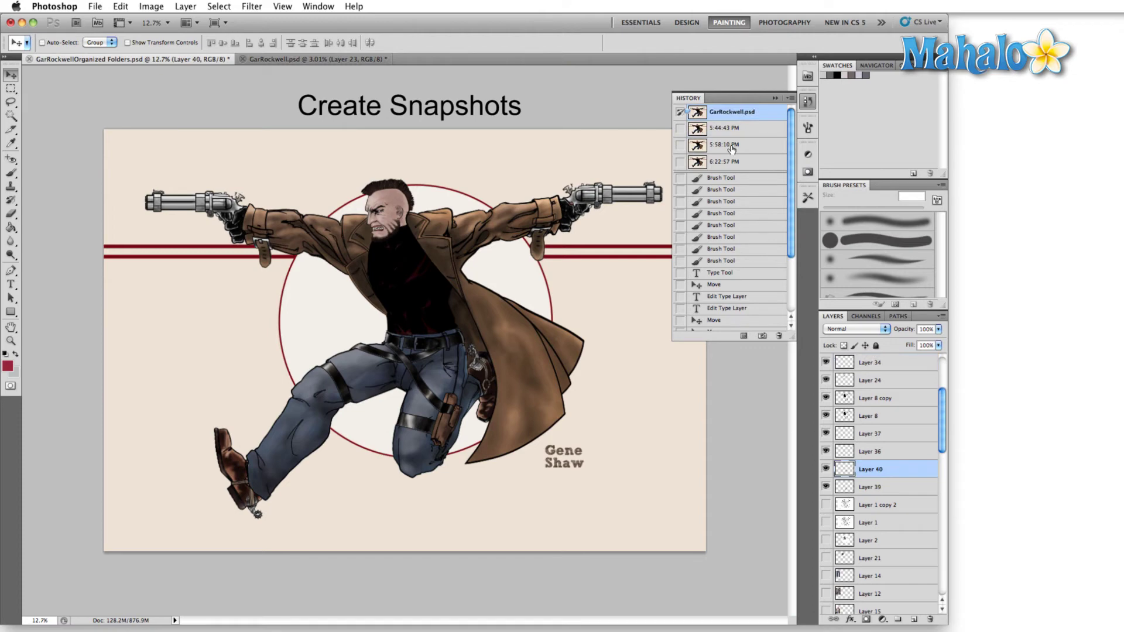
pyautogui.click(731, 134)
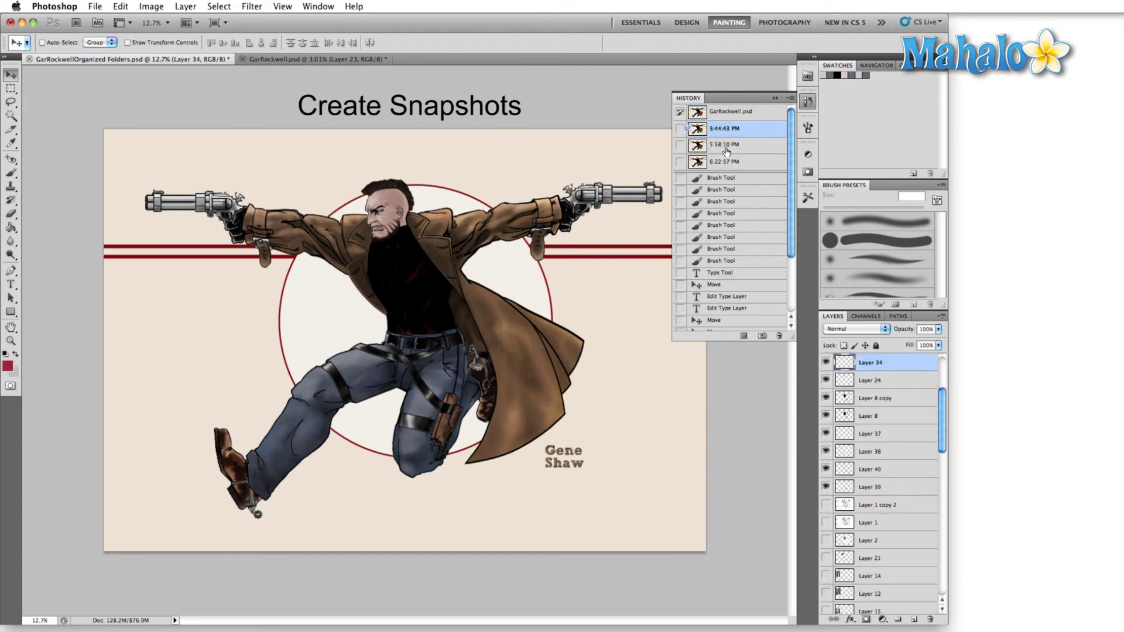
pyautogui.click(726, 152)
pyautogui.click(726, 162)
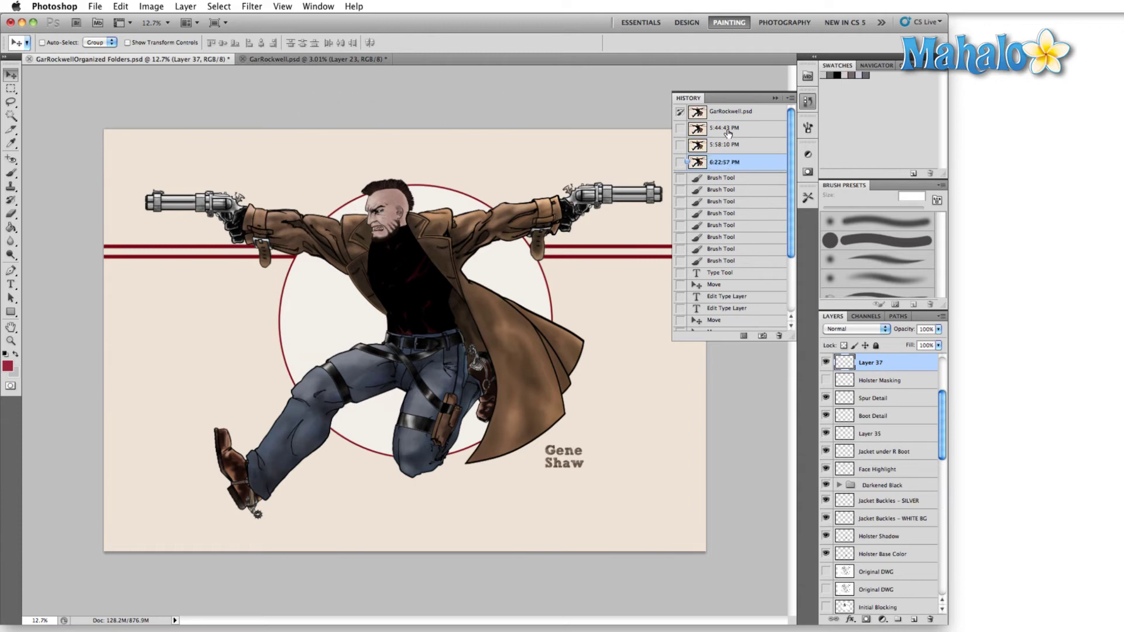
pyautogui.click(726, 145)
pyautogui.click(759, 162)
# Step: Revert to the GarRockwell.psd snapshot and select Layer 38
pyautogui.click(759, 115)
pyautogui.scroll(1, 878, 445)
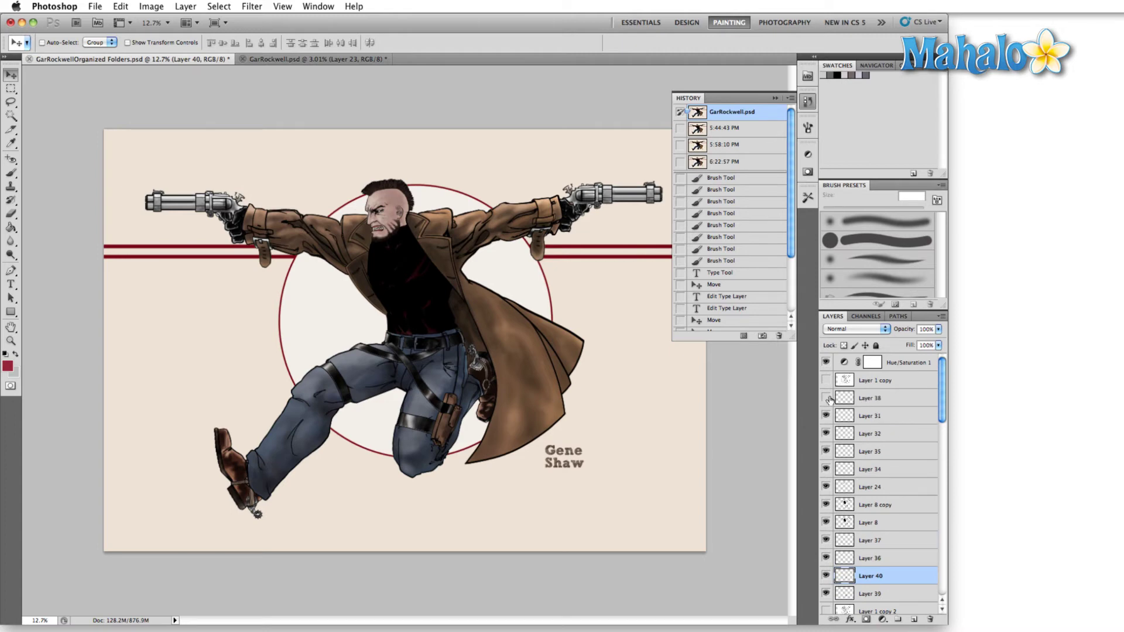
pyautogui.click(878, 403)
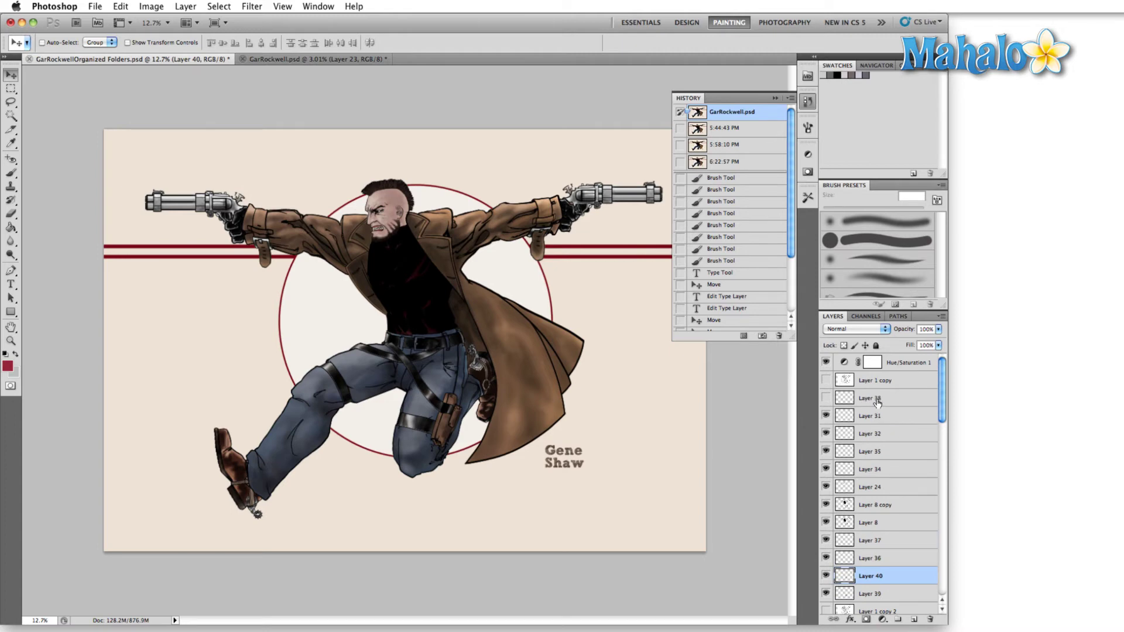
# Step: Add a new layer and brush a purple zigzag across the cowboy
pyautogui.click(914, 620)
pyautogui.press('b')
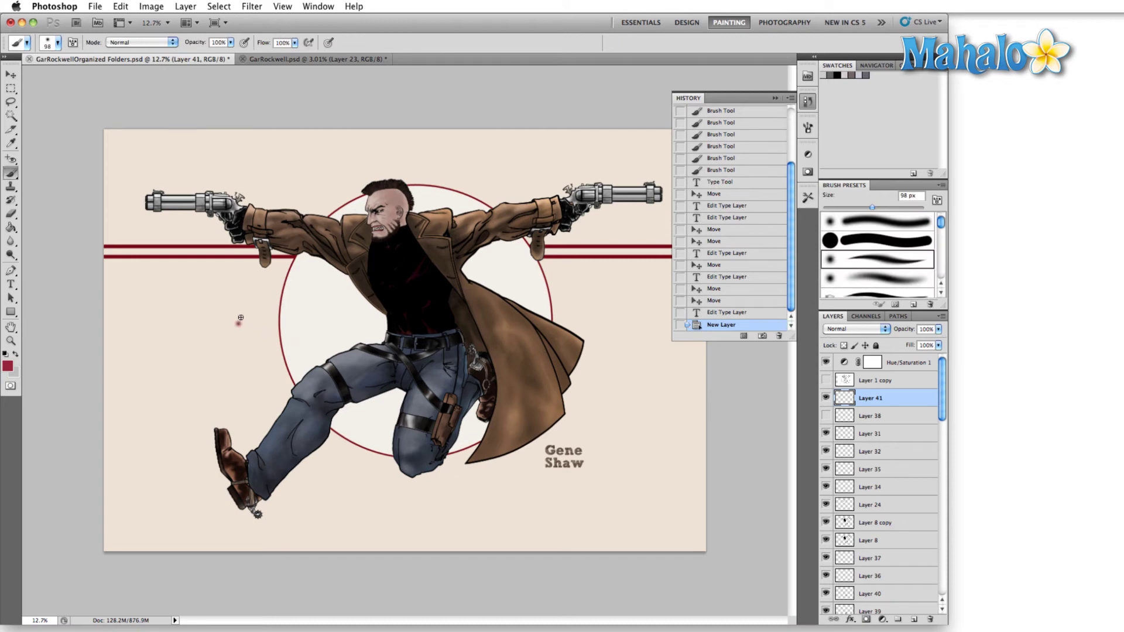
pyautogui.moveTo(240, 317)
pyautogui.mouseDown()
pyautogui.moveTo(247, 373)
pyautogui.moveTo(294, 493)
pyautogui.moveTo(392, 526)
pyautogui.moveTo(497, 494)
pyautogui.mouseUp()
# Step: Save the current state as a History snapshot named 'Purple Line'
pyautogui.click(761, 336)
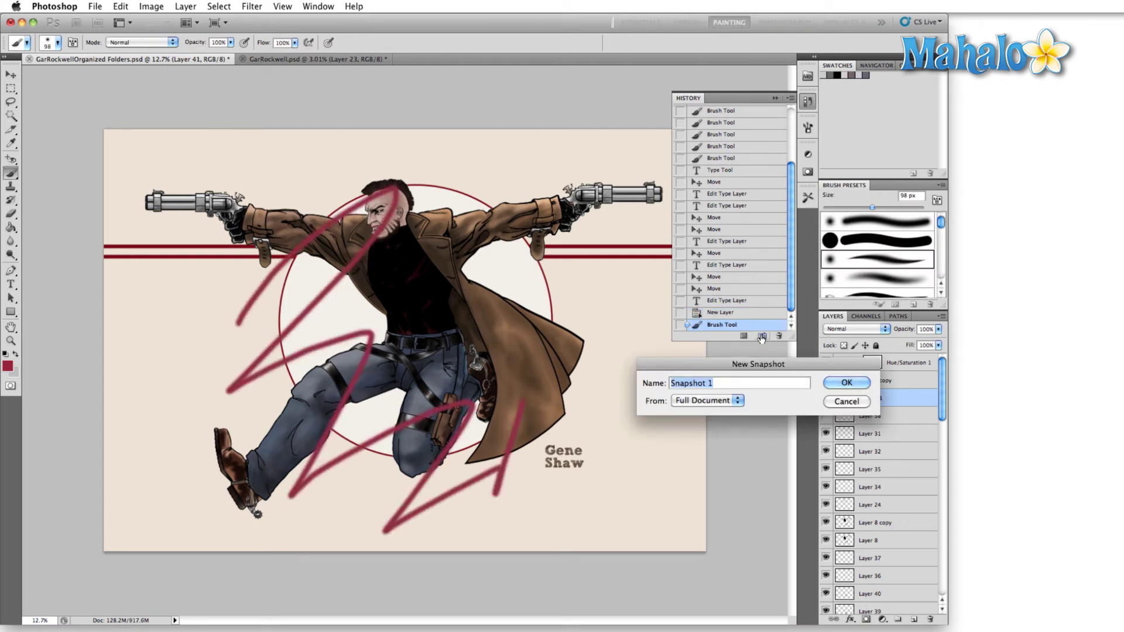
pyautogui.write('Purple Line')
pyautogui.press('Return')
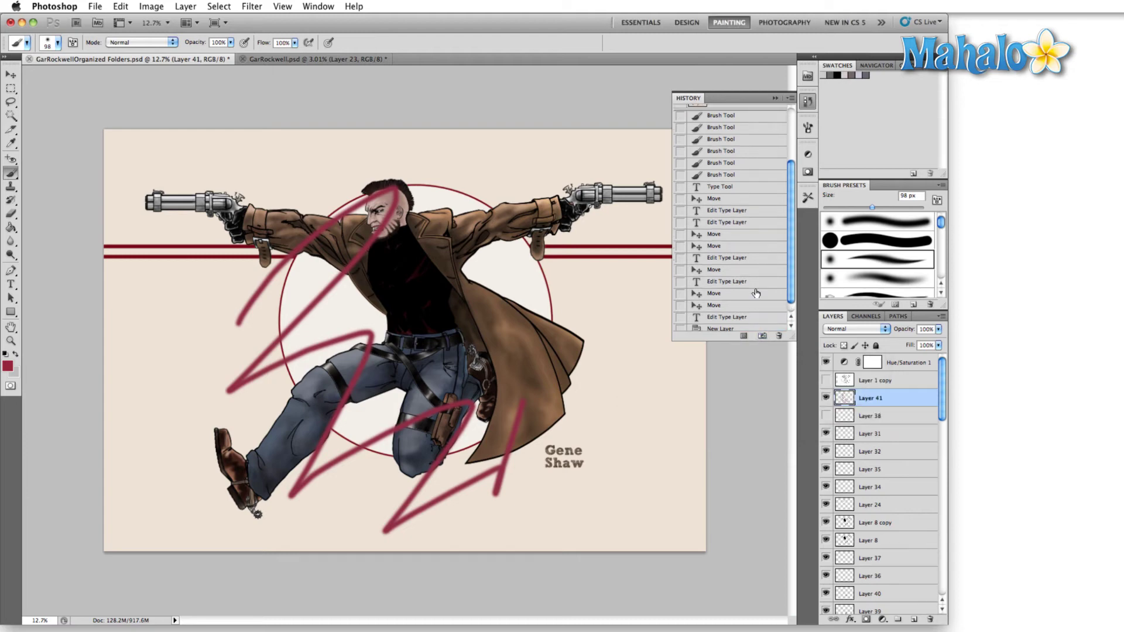
pyautogui.scroll(3, 761, 233)
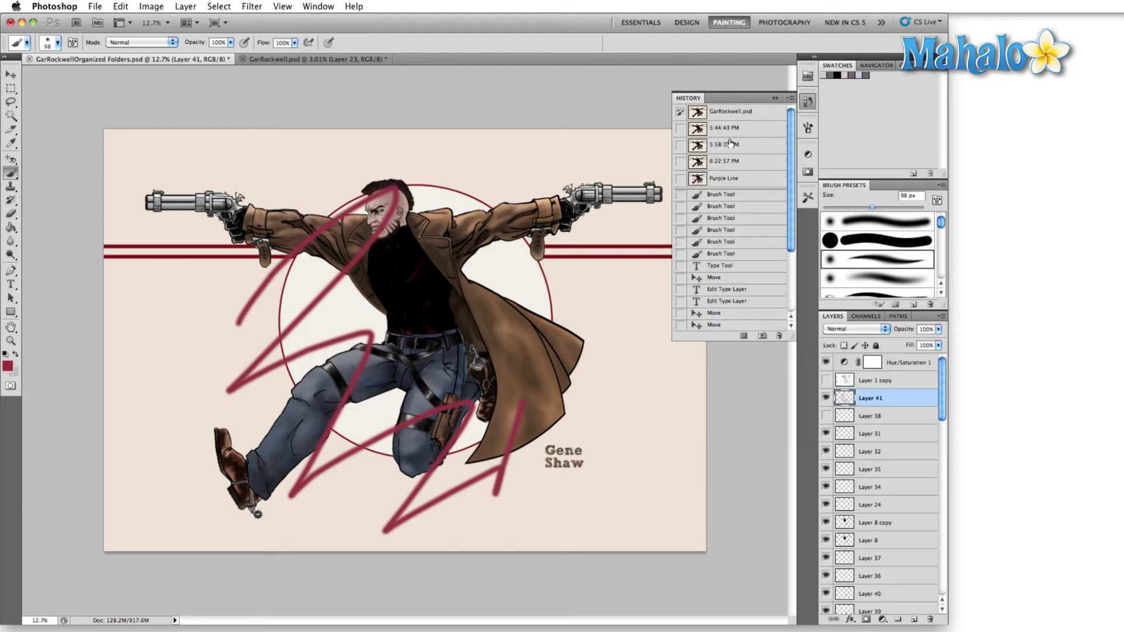
# Step: Paint a green zigzag on an earlier clean state, then restore the Purple Line snapshot
pyautogui.click(701, 267)
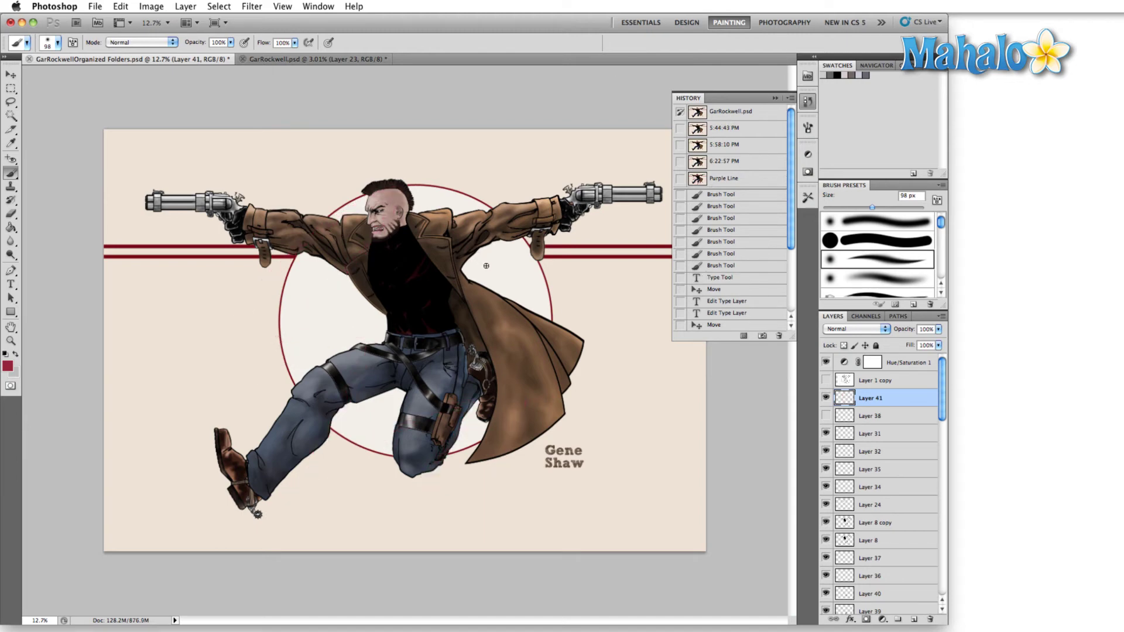
pyautogui.click(8, 365)
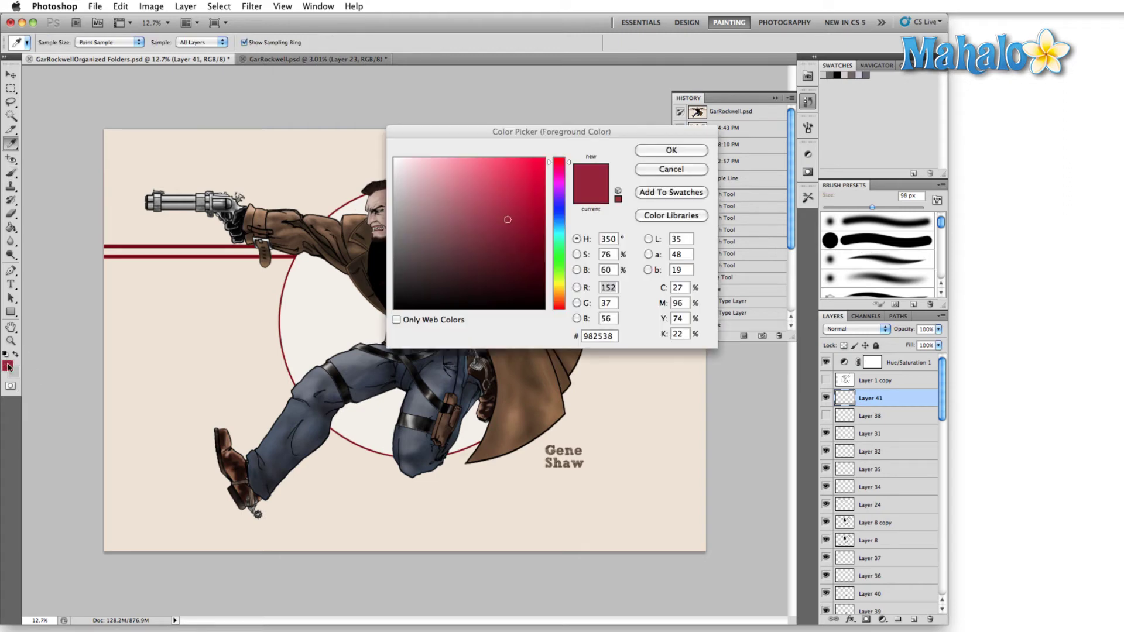
pyautogui.click(554, 261)
pyautogui.click(667, 151)
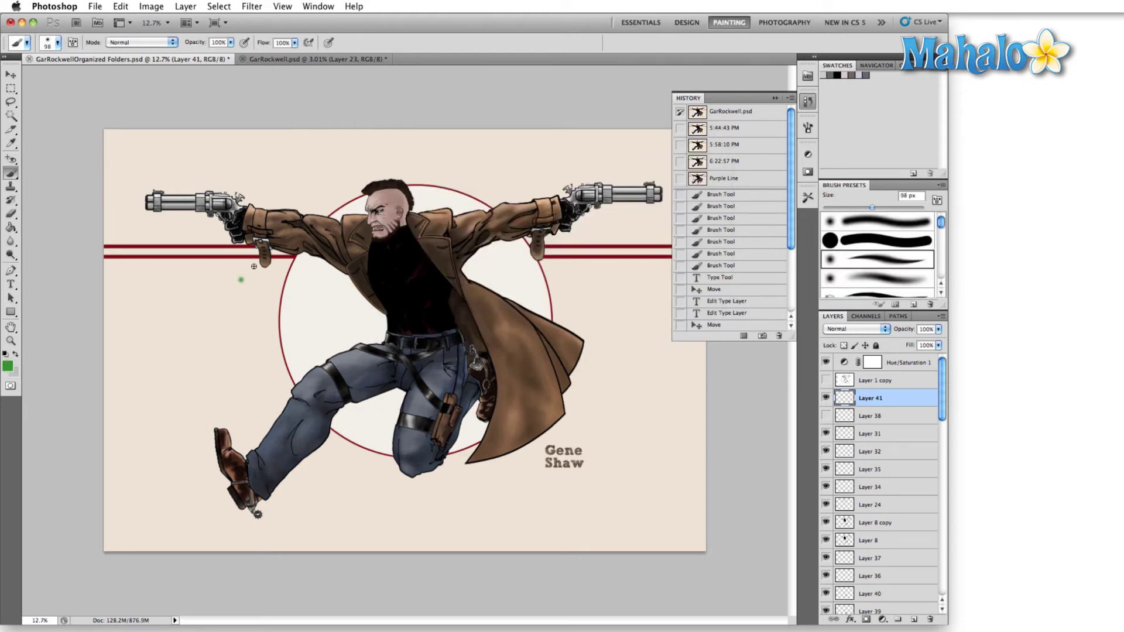
pyautogui.moveTo(240, 279); pyautogui.dragTo(568, 442)
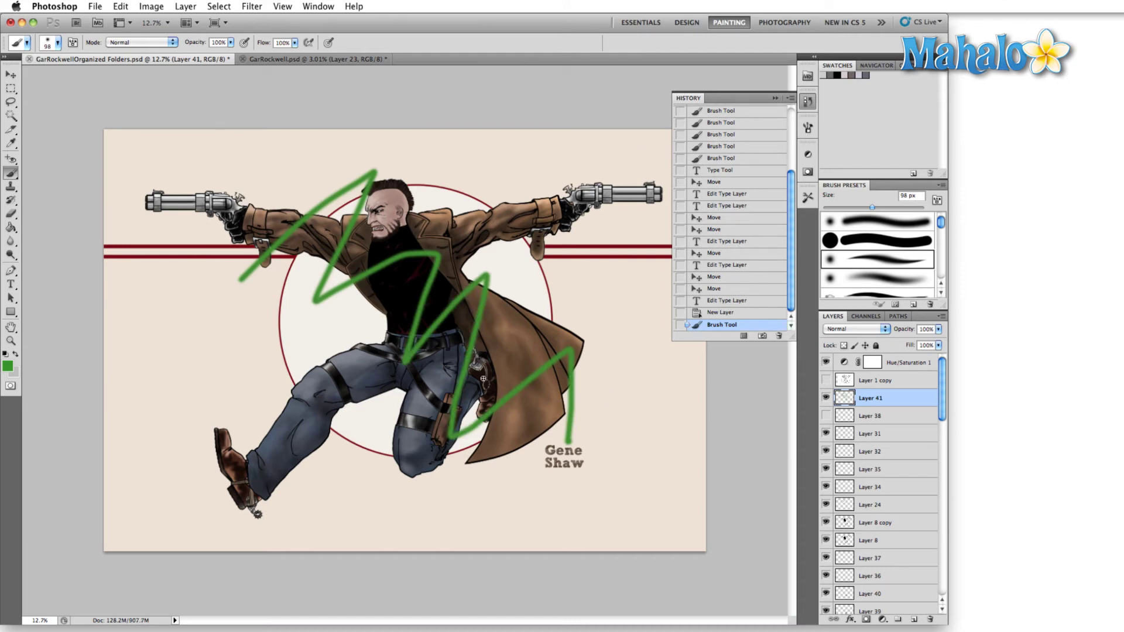
pyautogui.scroll(5, 711, 183)
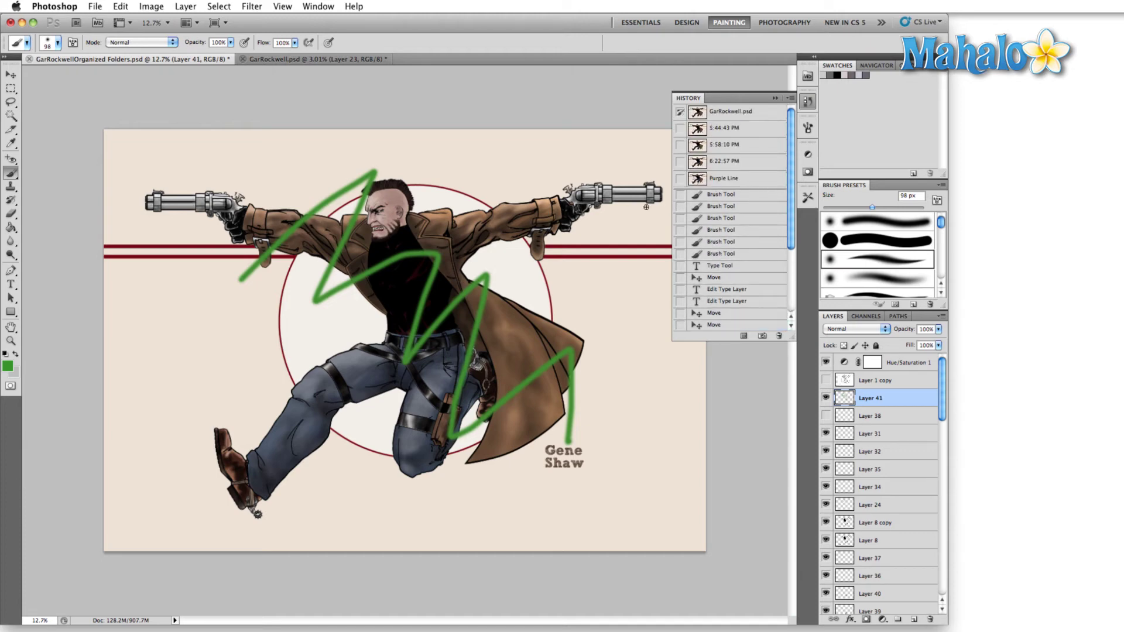
pyautogui.click(723, 178)
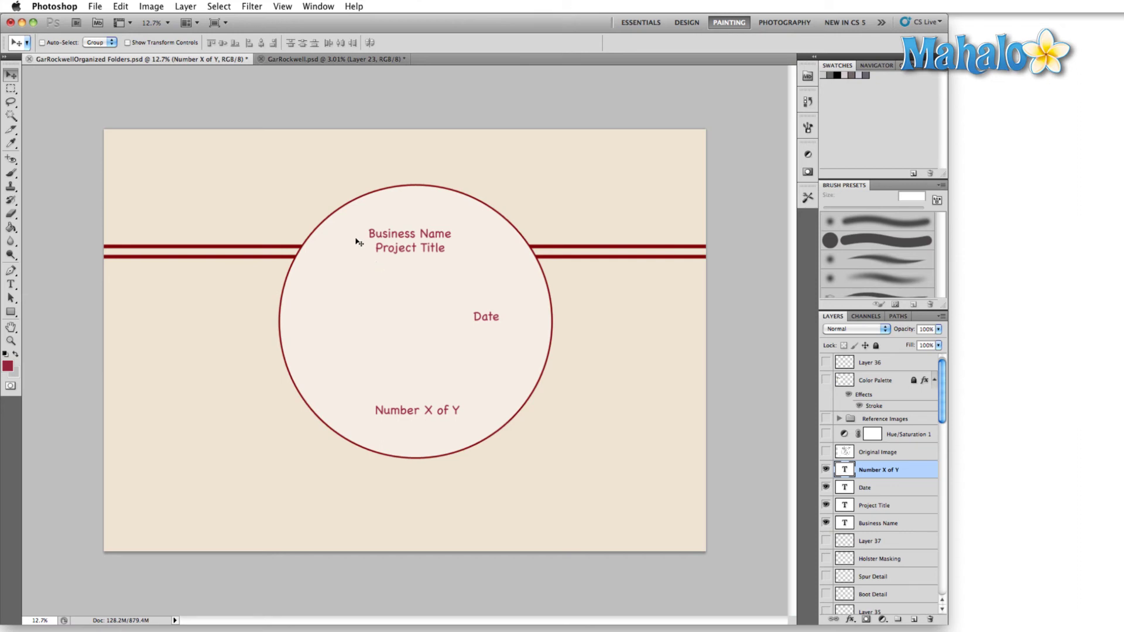
# Step: Duplicate the Project Title text as a second line just below the original
pyautogui.rightClick(398, 250)
pyautogui.click(400, 252)
pyautogui.moveTo(402, 255); pyautogui.dragTo(402, 268)
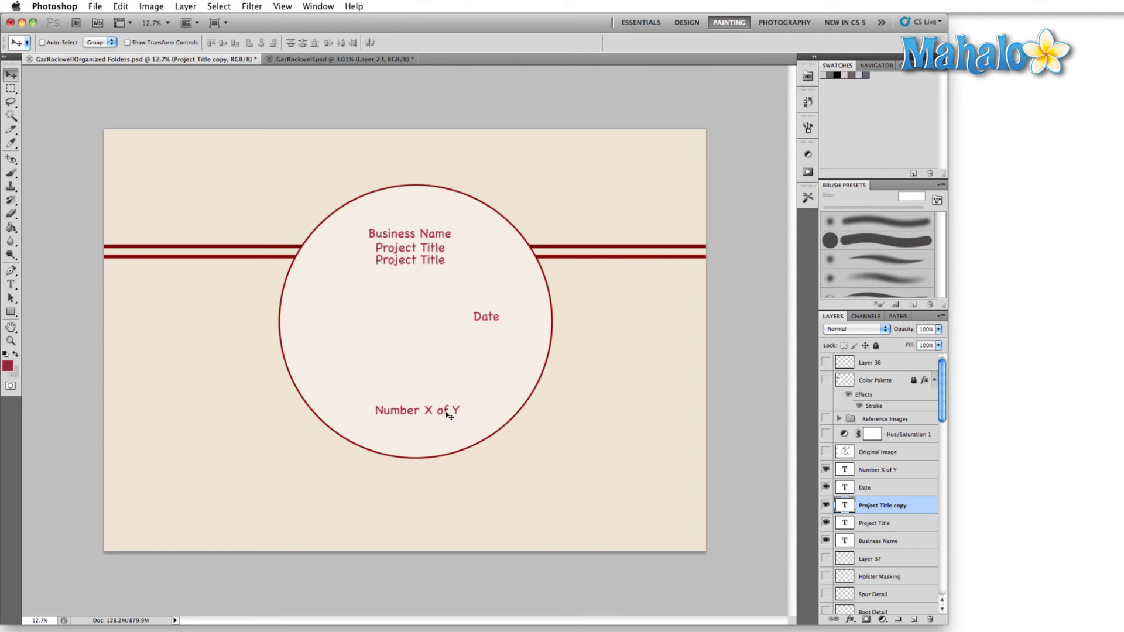
# Step: Change the numbering text from 'Number X of Y' to 'Number 2 of 5'
pyautogui.press('t')
pyautogui.click(429, 413)
pyautogui.doubleClick(429, 412)
pyautogui.write('2')
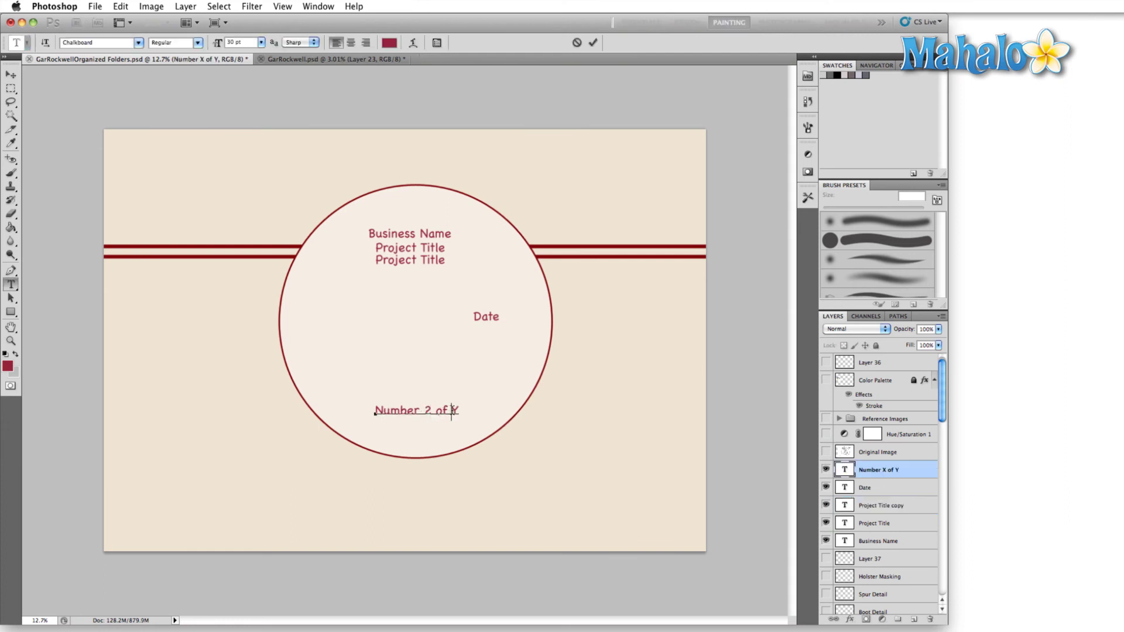
pyautogui.doubleClick(452, 410)
pyautogui.write('5')
pyautogui.click(11, 71)
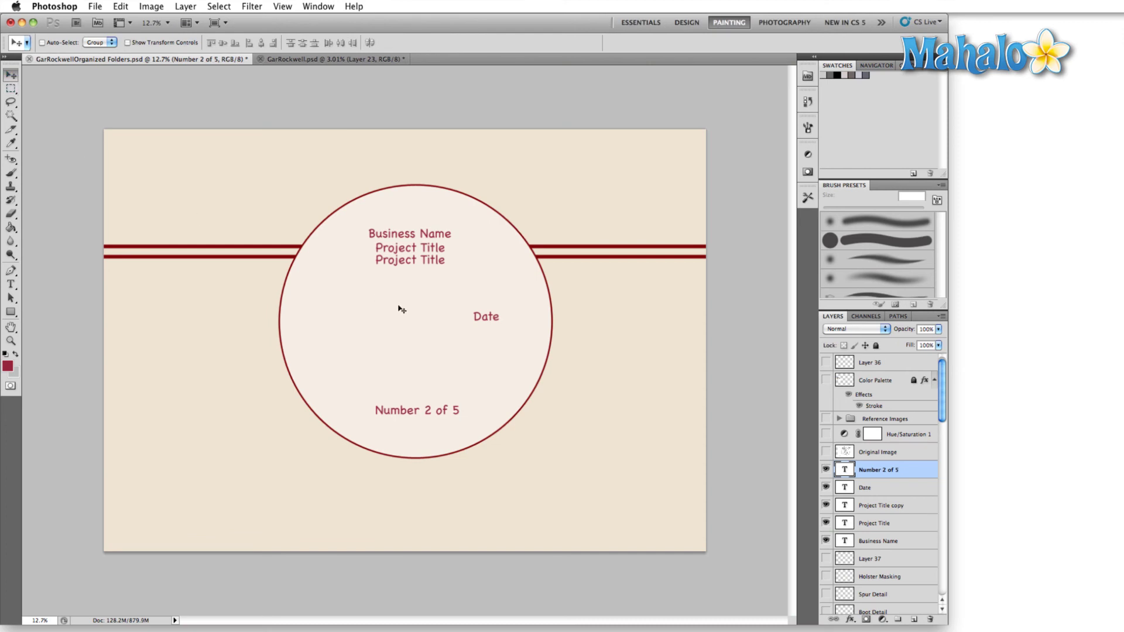